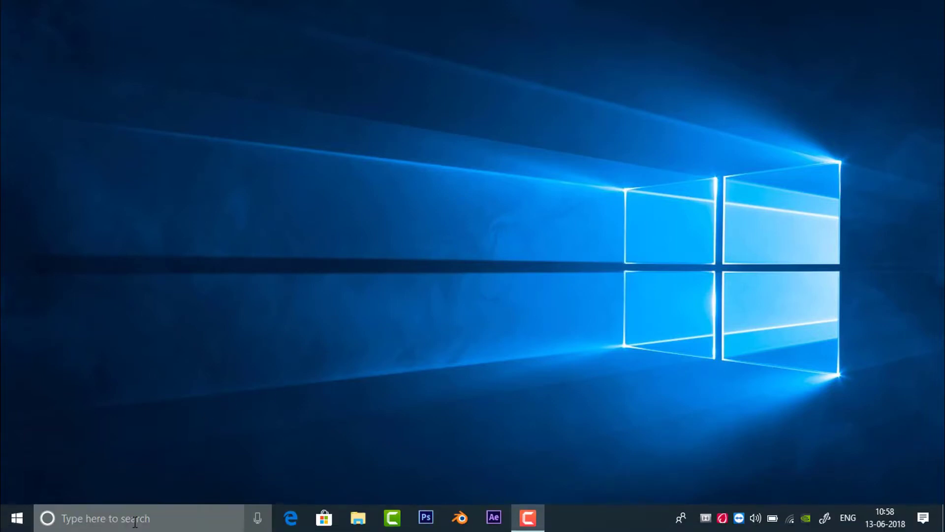
# - Open the user's temporary files folder by running %temp% from the Run dialog
pyautogui.click(135, 521)
pyautogui.write('run')
pyautogui.press('Return')
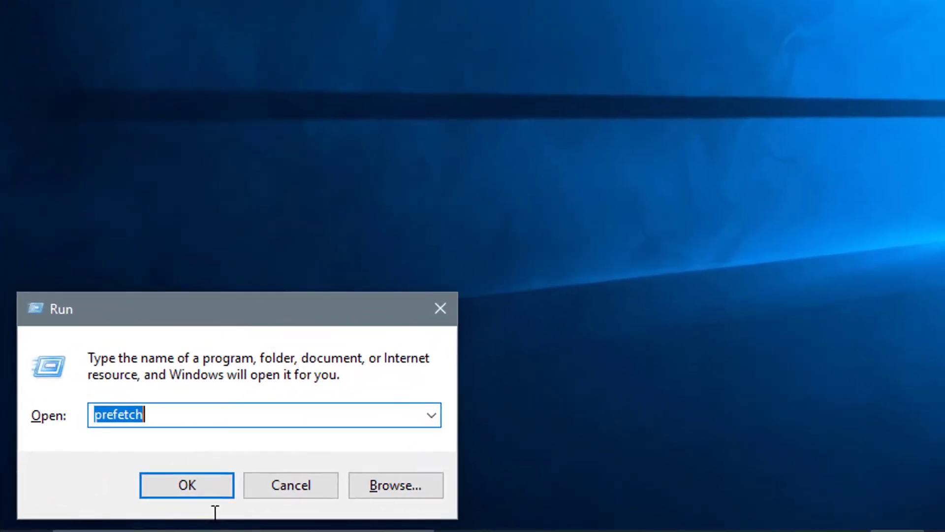
pyautogui.press('BackSpace')
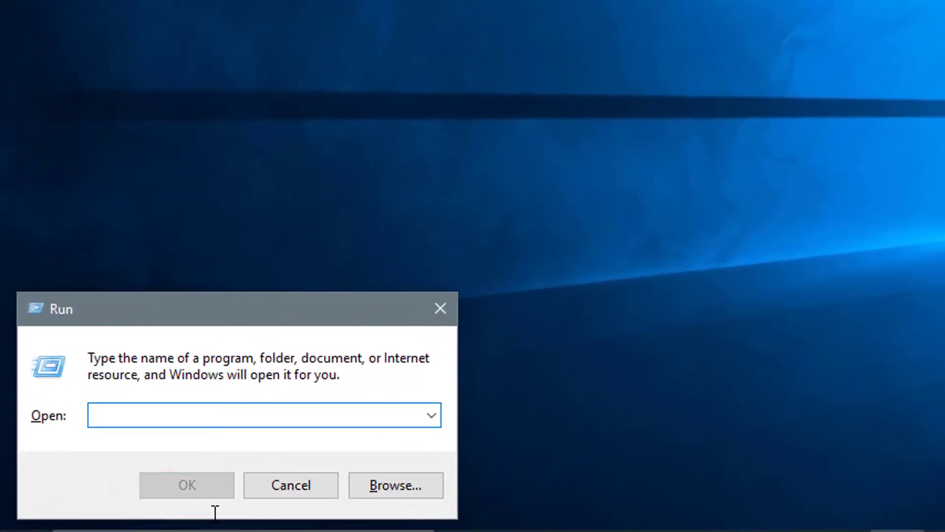
pyautogui.write('%temp')
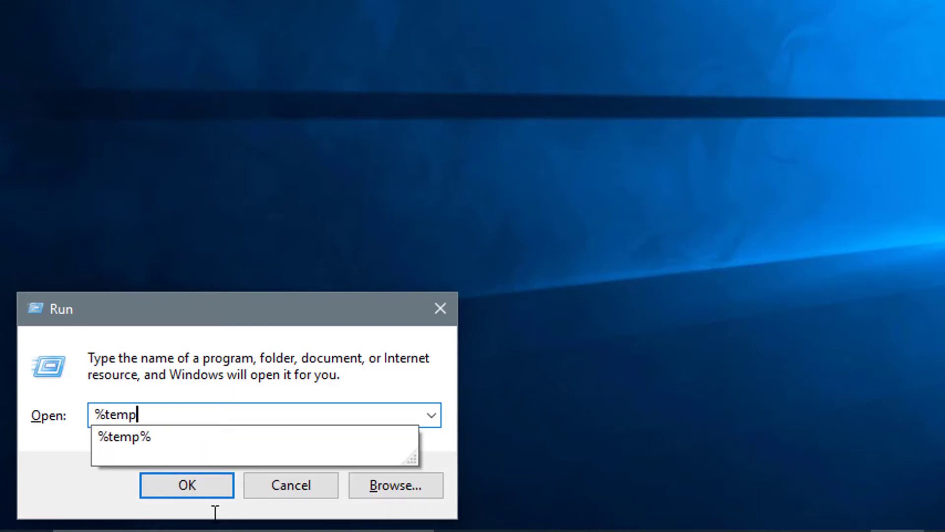
pyautogui.click(136, 434)
pyautogui.click(179, 418)
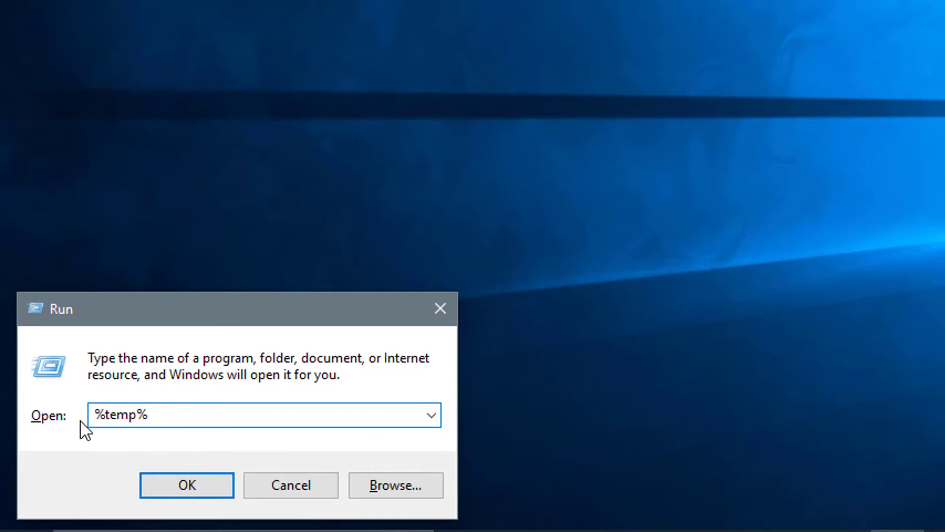
pyautogui.click(185, 482)
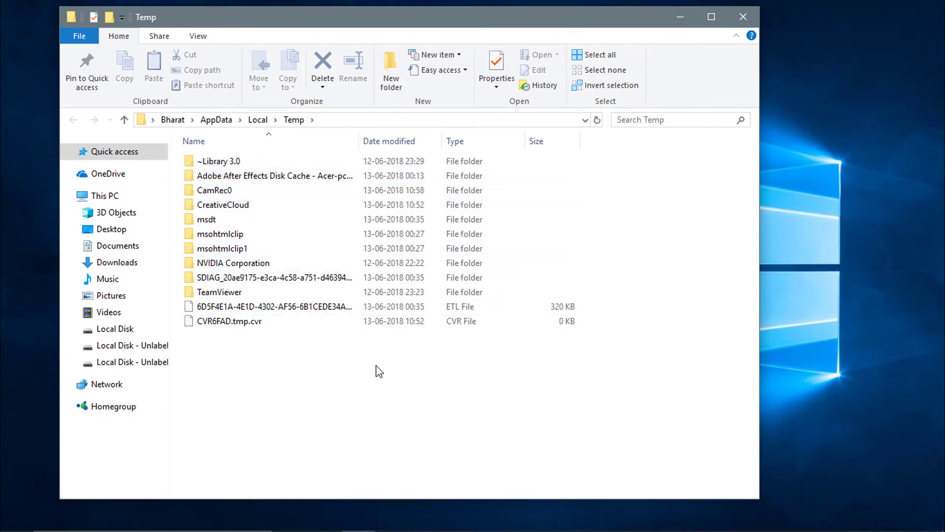
# - Delete all files and folders in the Temp folder, skipping every item that is in use
pyautogui.moveTo(266, 368); pyautogui.dragTo(237, 163)
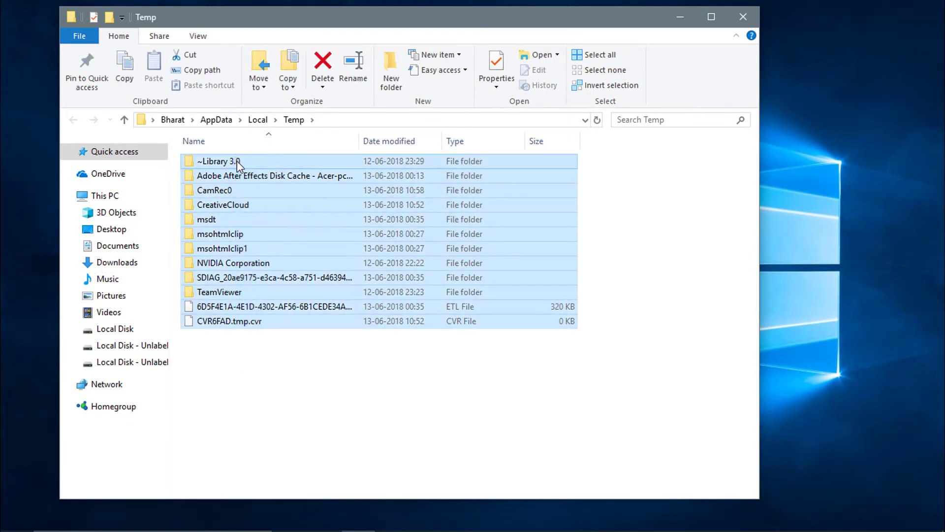
pyautogui.rightClick(237, 165)
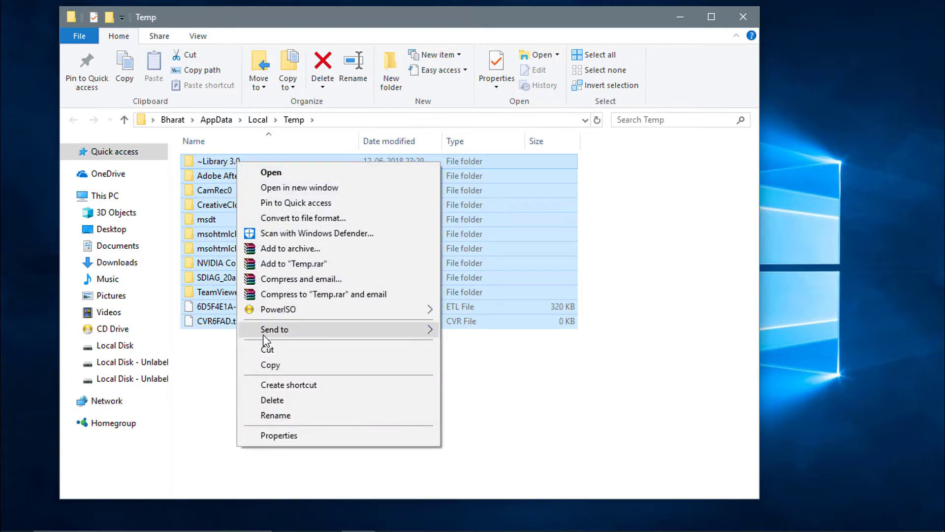
pyautogui.click(257, 400)
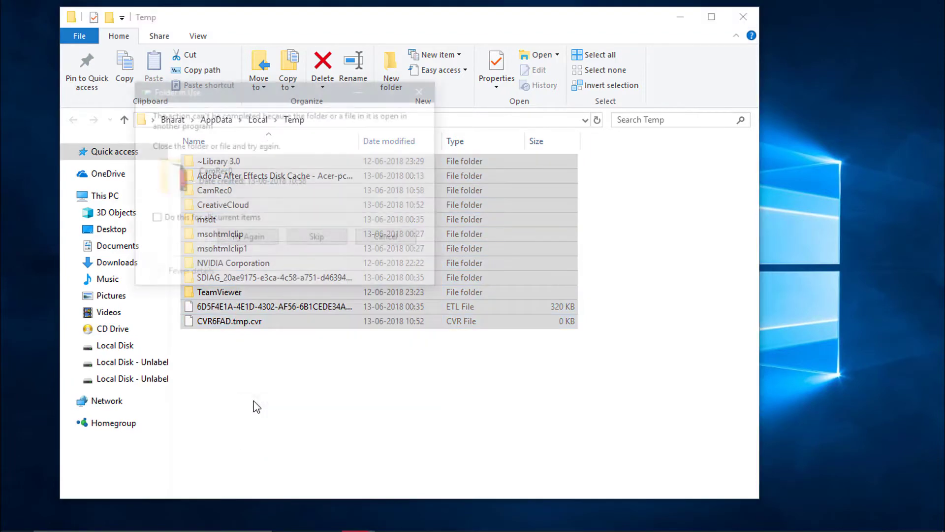
pyautogui.click(190, 219)
pyautogui.click(322, 240)
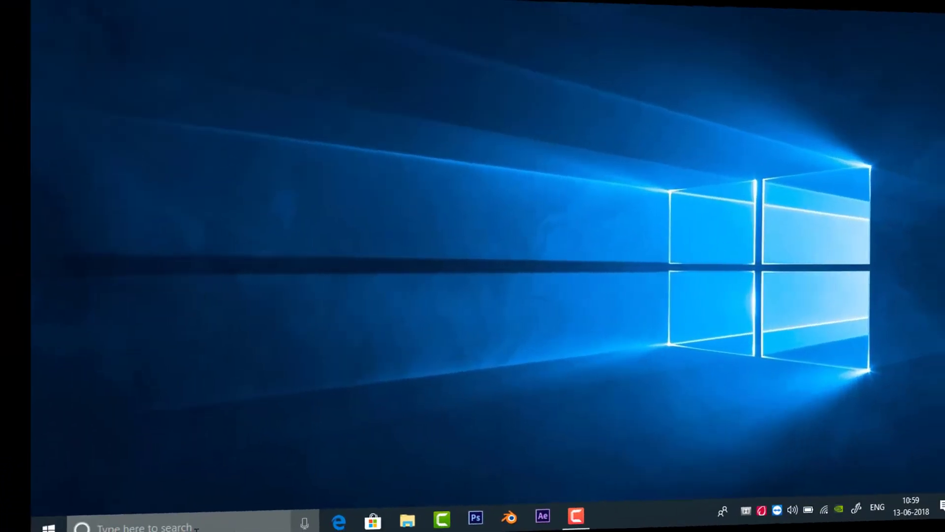
# - Launch Disk Cleanup by running cleanmgr from the Run dialog
pyautogui.click(154, 515)
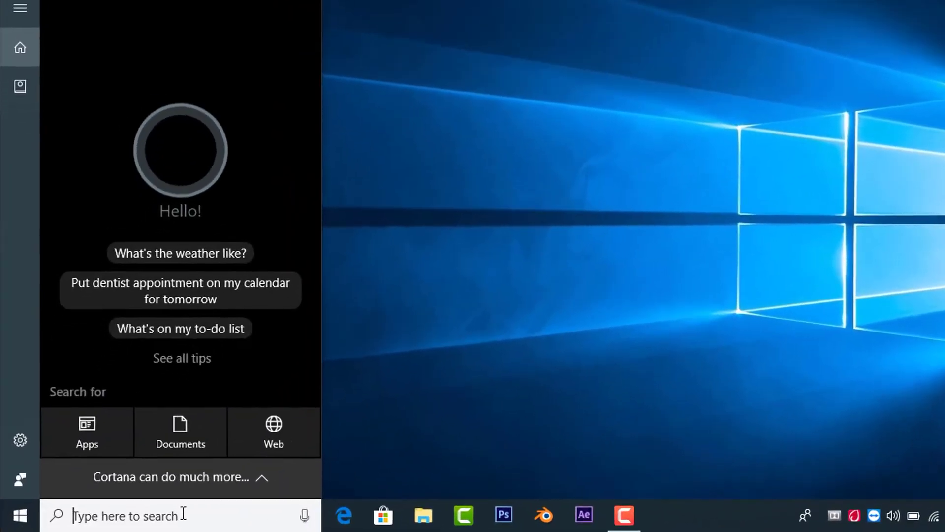
pyautogui.write('run')
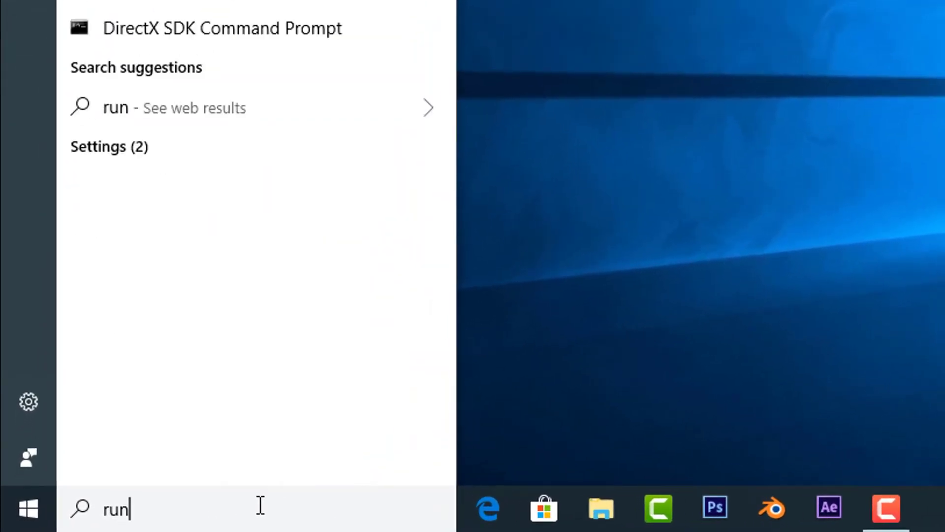
pyautogui.press('Return')
pyautogui.write('cl')
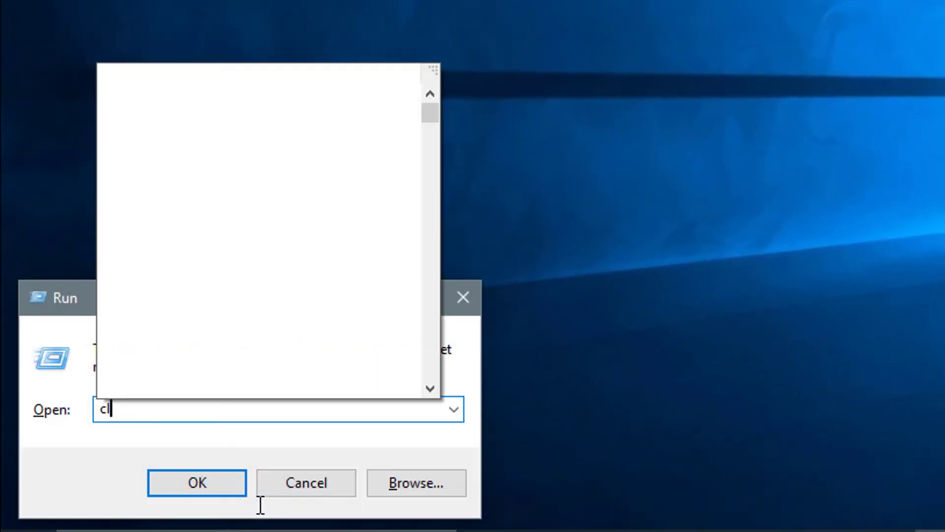
pyautogui.write('eanmgr')
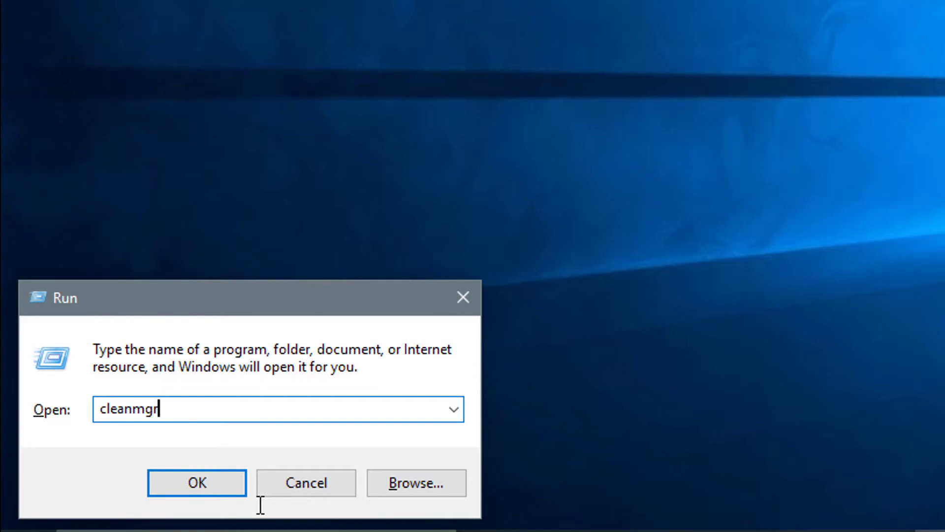
pyautogui.press('Return')
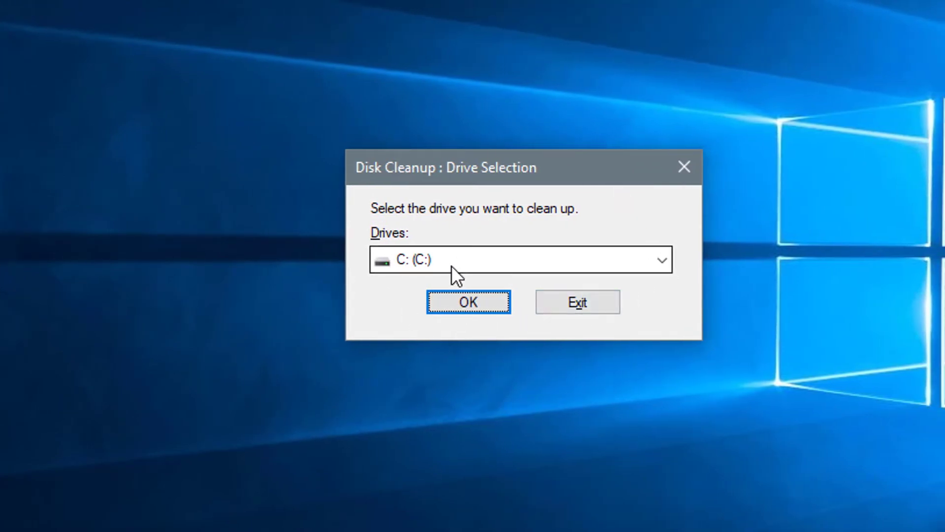
# - Scan drive C: for cleanup and permanently delete the preselected file categories
pyautogui.click(458, 302)
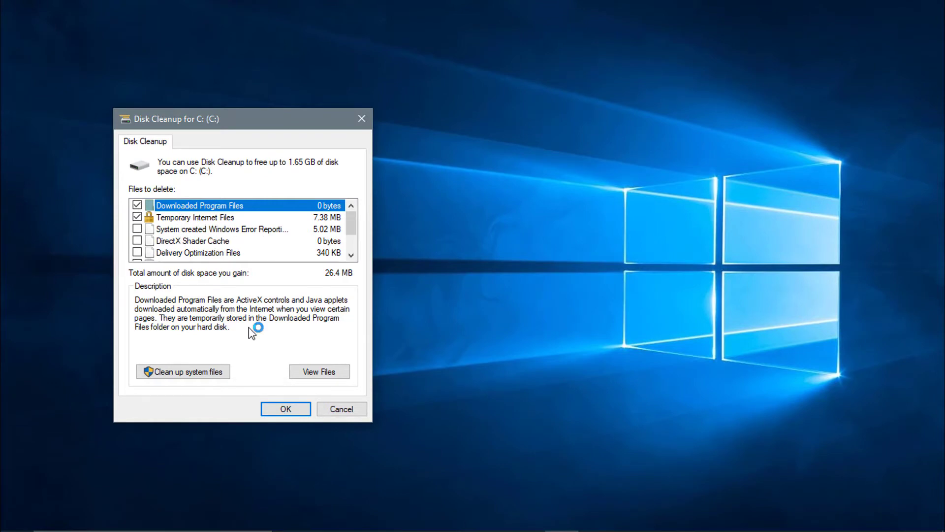
pyautogui.click(281, 410)
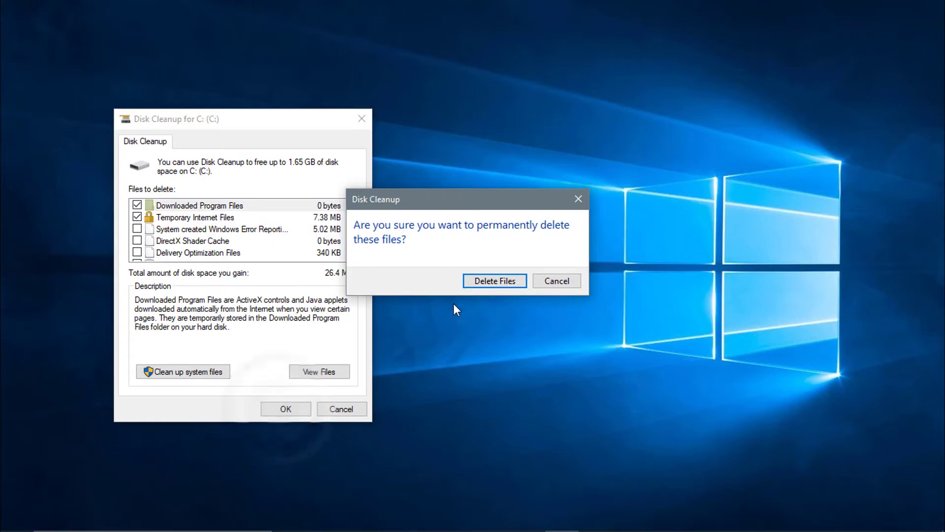
pyautogui.click(495, 282)
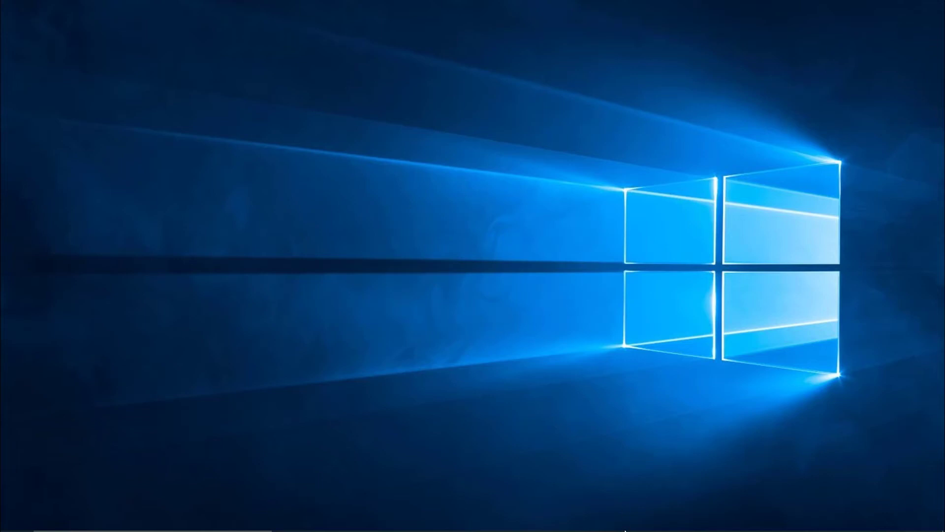
# - Open Task Manager and display the list of startup programs
pyautogui.moveTo(622, 530)
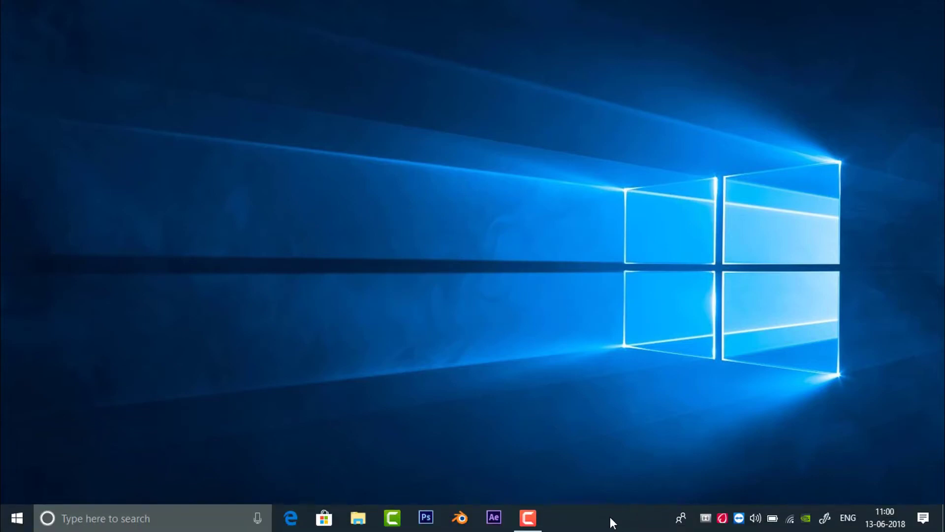
pyautogui.rightClick(610, 516)
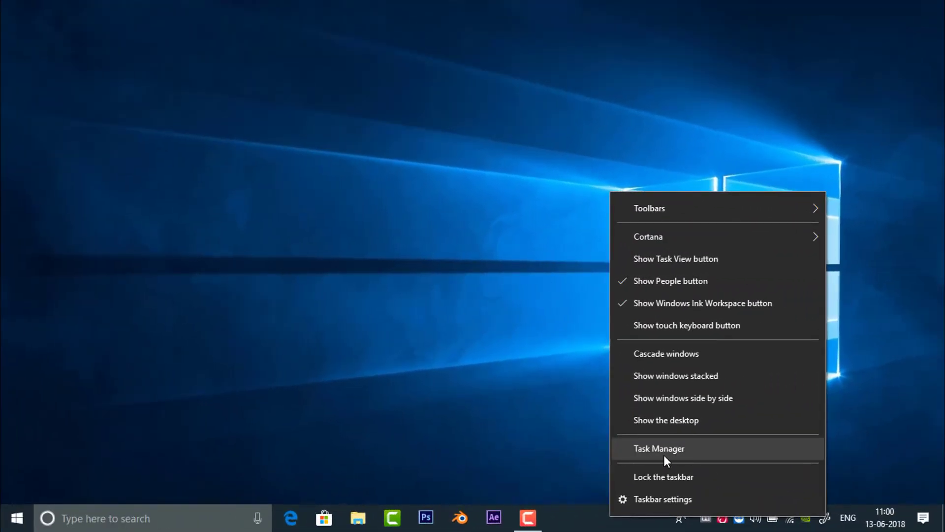
pyautogui.click(662, 450)
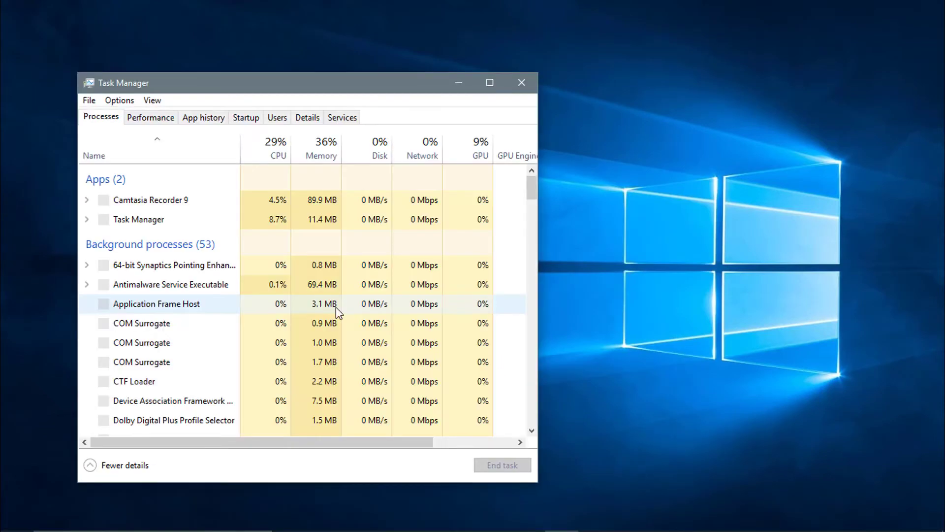
pyautogui.click(245, 119)
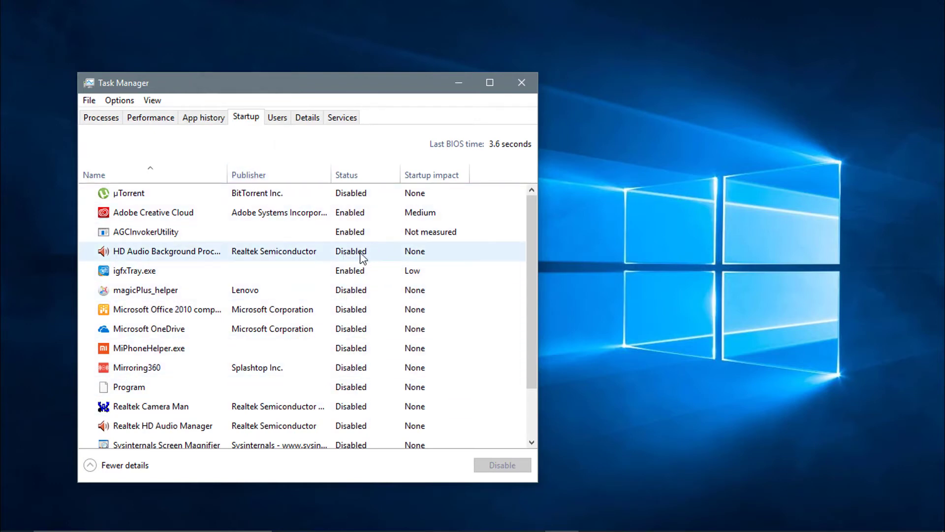
# - Review the status of the startup programs, including igfxTray.exe, and close Task Manager
pyautogui.scroll(-2, 363, 259)
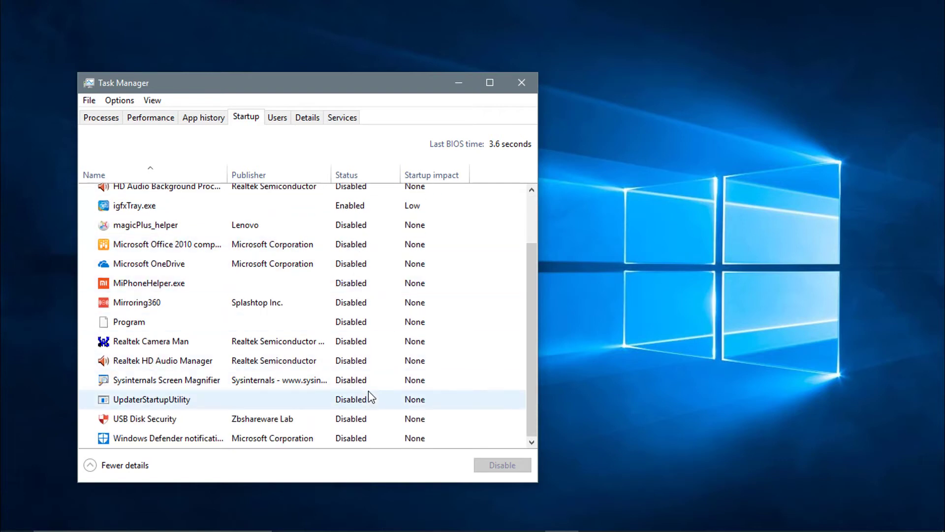
pyautogui.scroll(1, 376, 252)
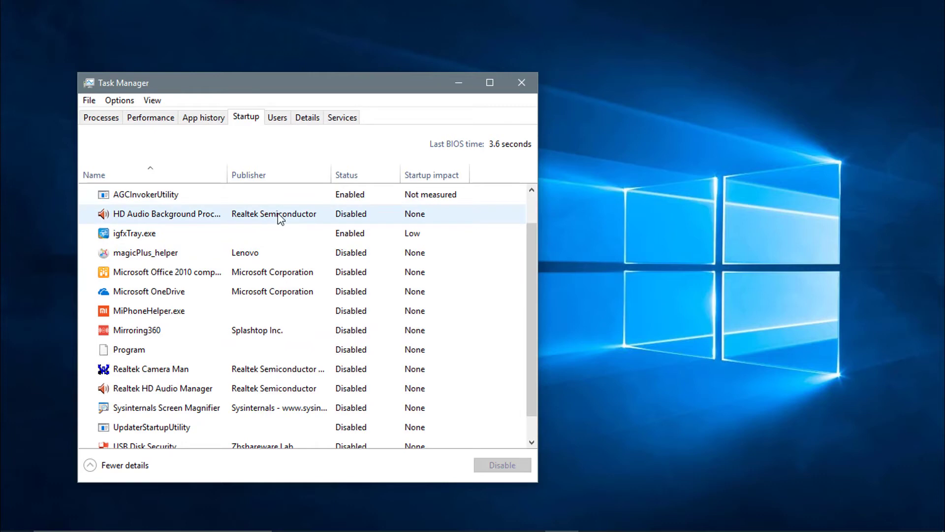
pyautogui.click(349, 234)
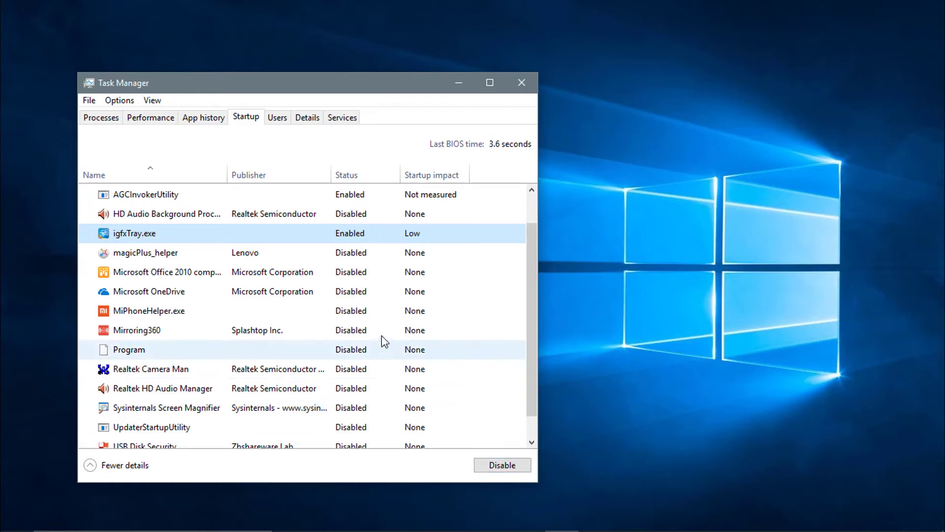
pyautogui.moveTo(772, 519)
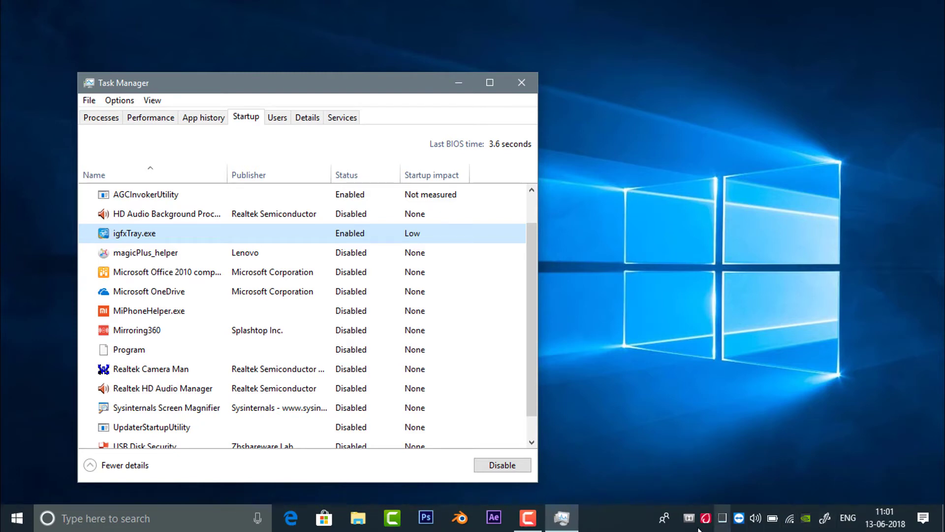
pyautogui.scroll(-1, 364, 255)
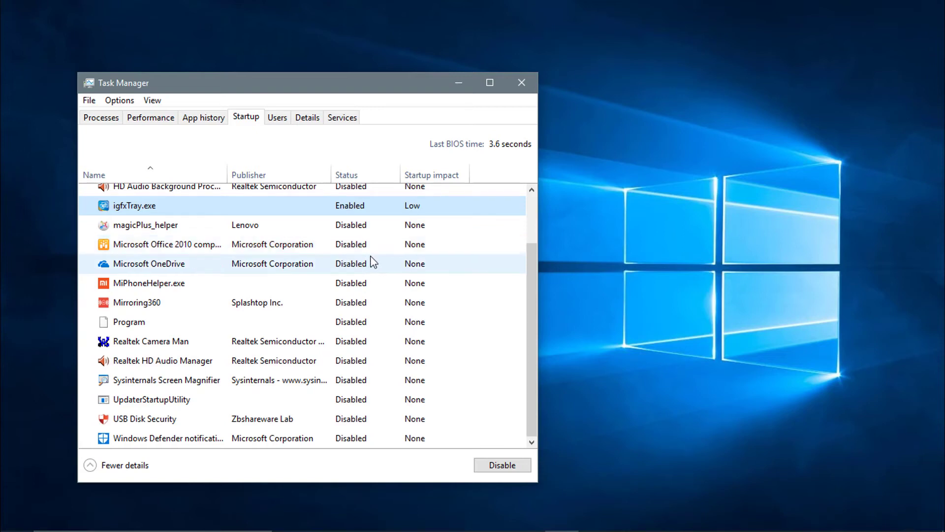
pyautogui.click(522, 84)
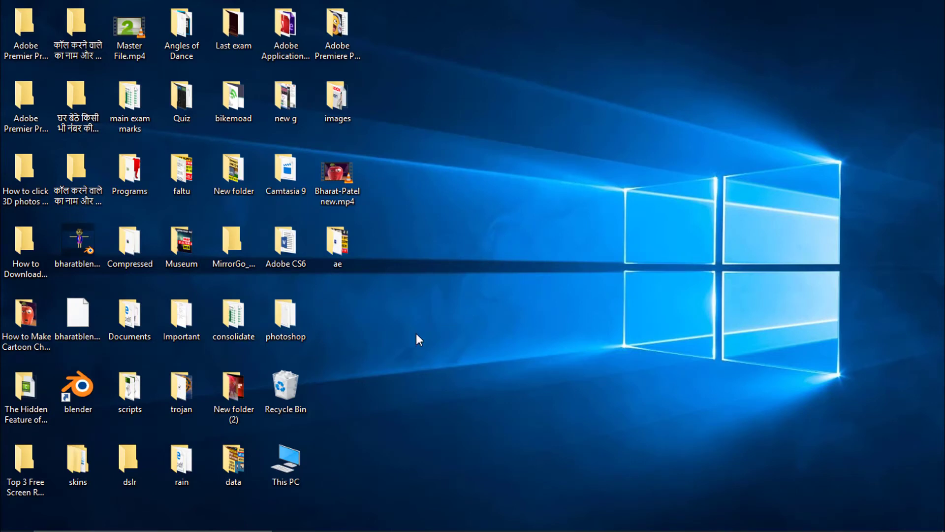
# - Check the Recycle Bin's contents and empty it from the Desktop folder, confirming the permanent deletion
pyautogui.doubleClick(289, 384)
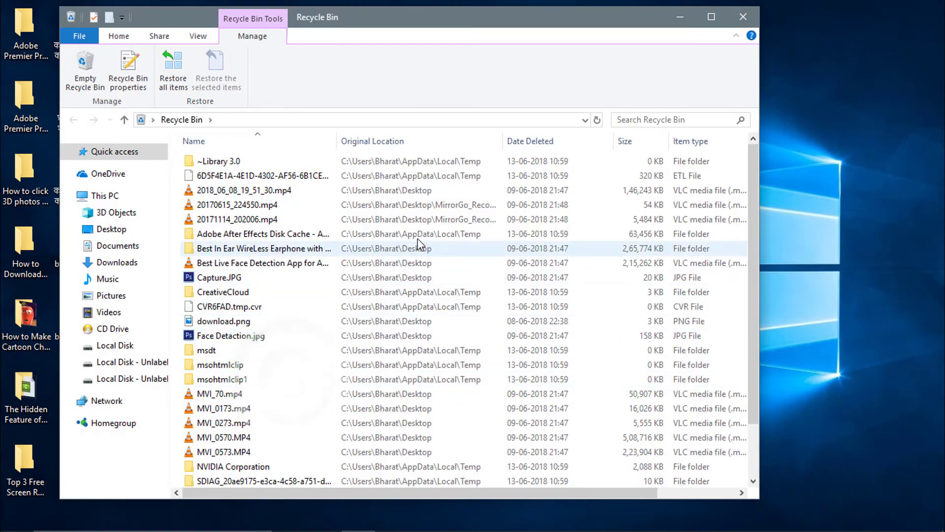
pyautogui.scroll(-2, 415, 231)
pyautogui.scroll(2, 396, 209)
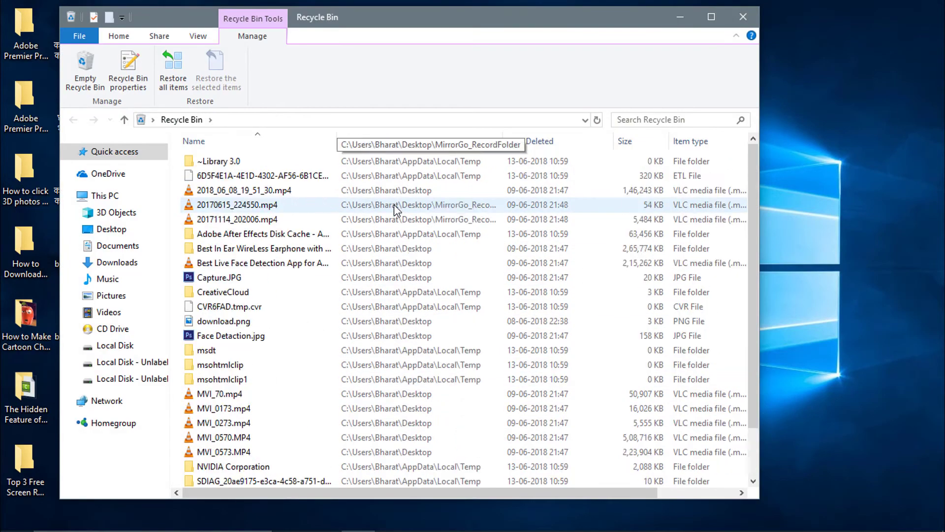
pyautogui.click(124, 120)
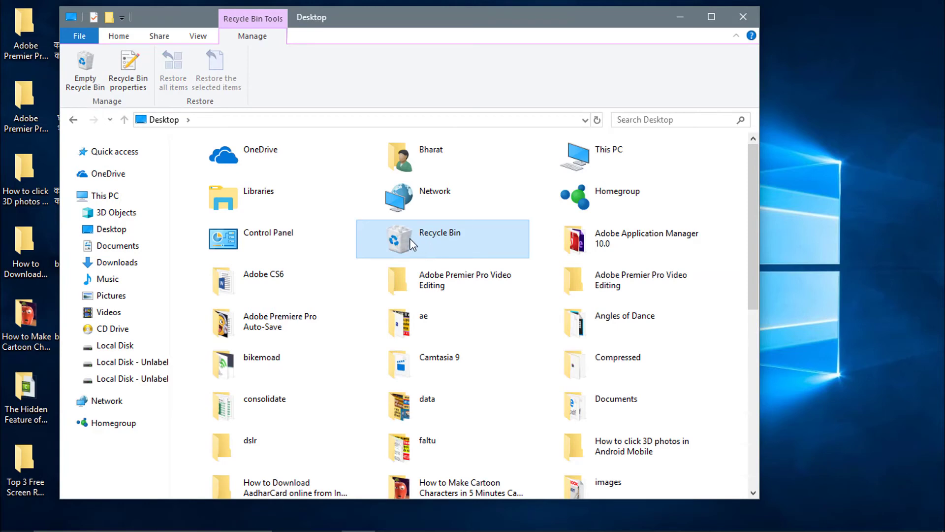
pyautogui.rightClick(424, 233)
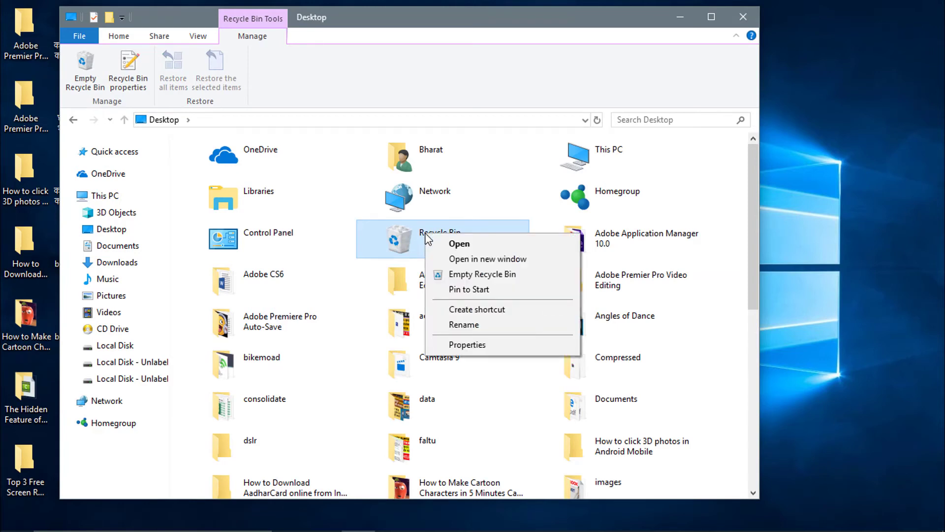
pyautogui.click(489, 272)
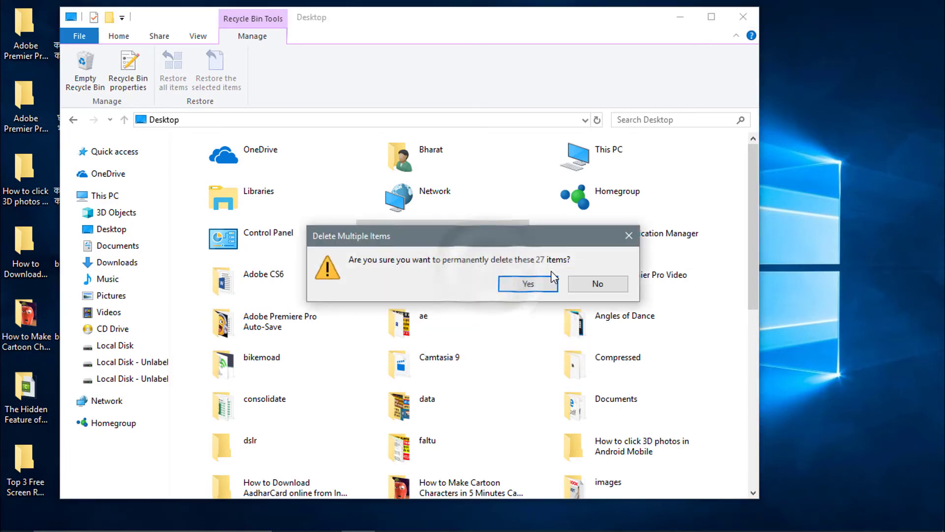
pyautogui.click(522, 284)
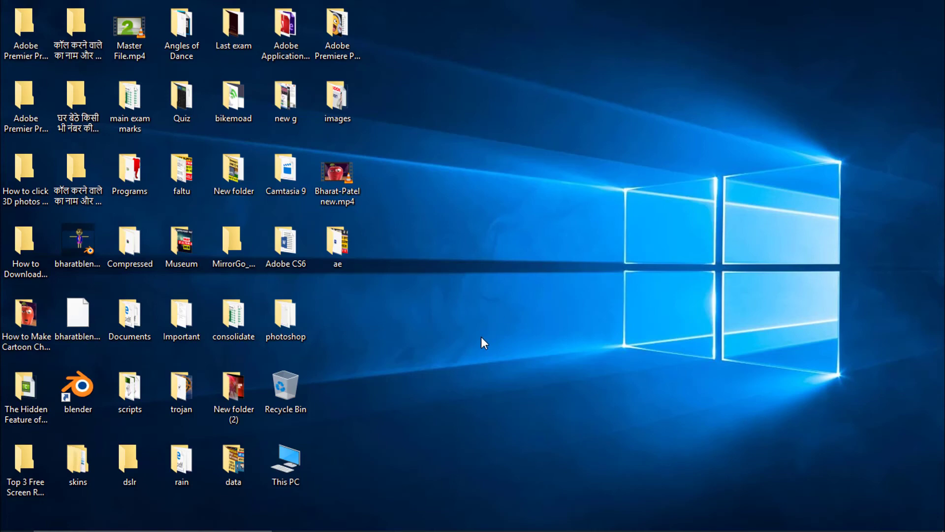
# - Open the properties of the Local Disk holding drive C: from This PC
pyautogui.doubleClick(294, 454)
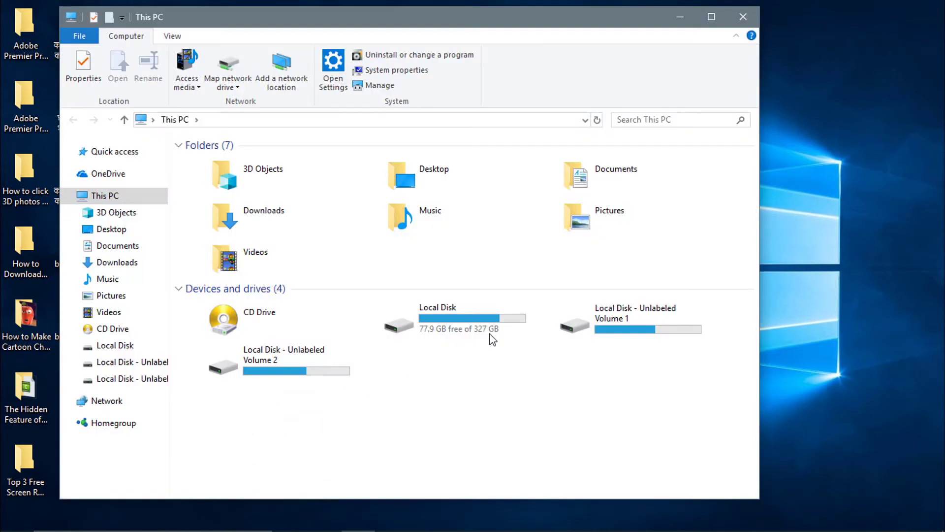
pyautogui.click(448, 318)
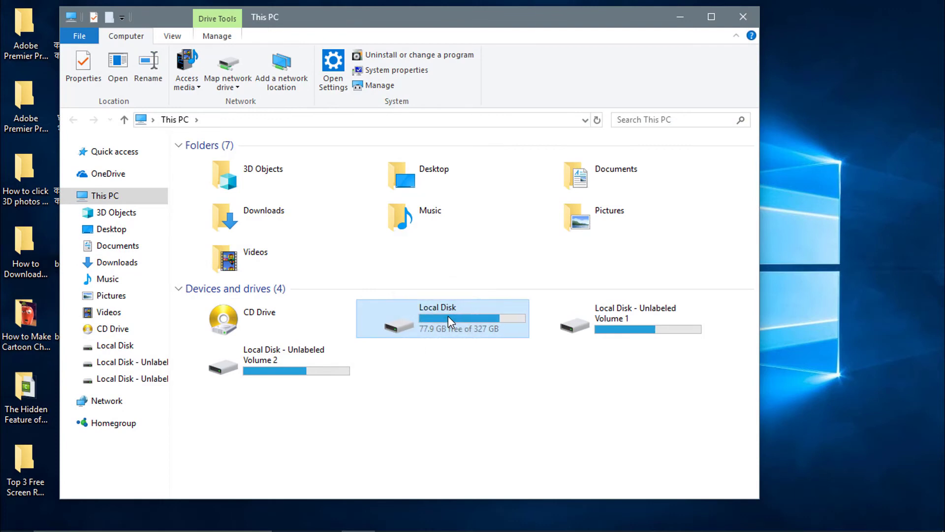
pyautogui.rightClick(448, 318)
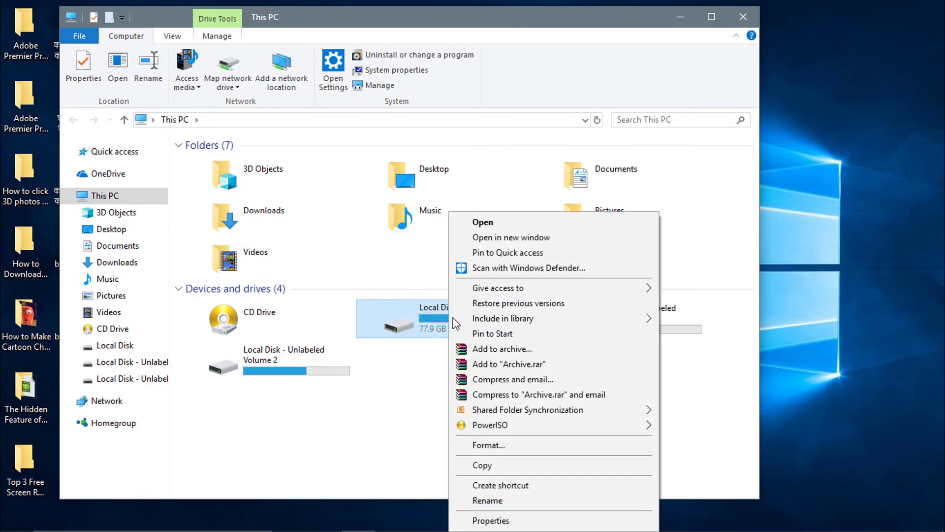
pyautogui.click(488, 521)
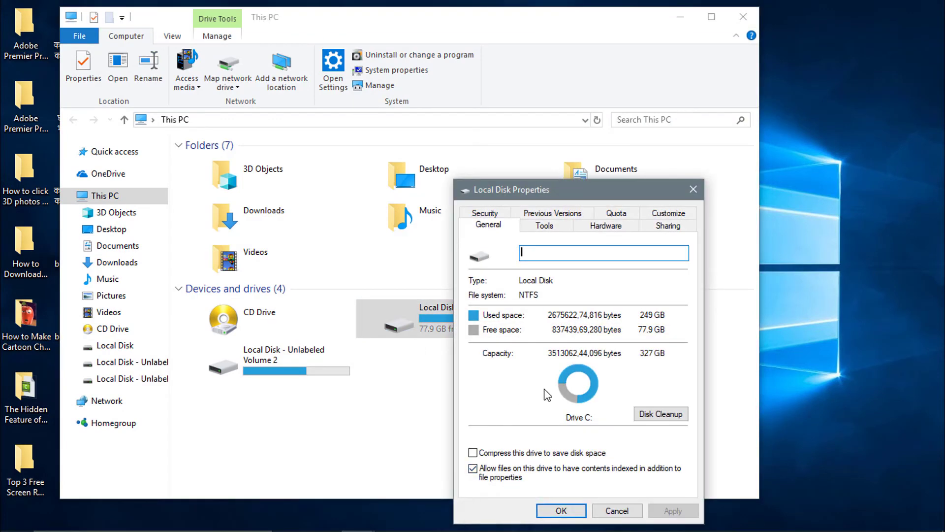
# - Open the drive optimization tool from the disk's properties and start optimizing drive C:
pyautogui.click(544, 227)
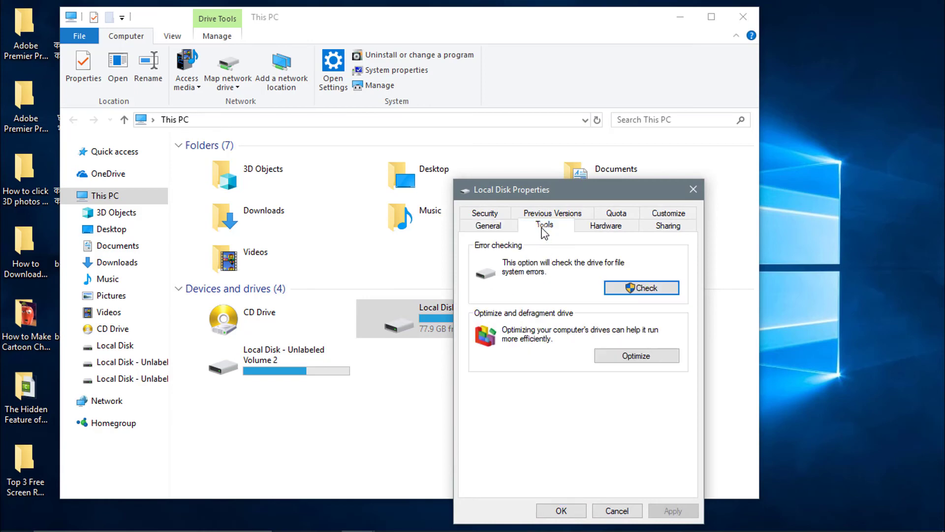
pyautogui.click(637, 356)
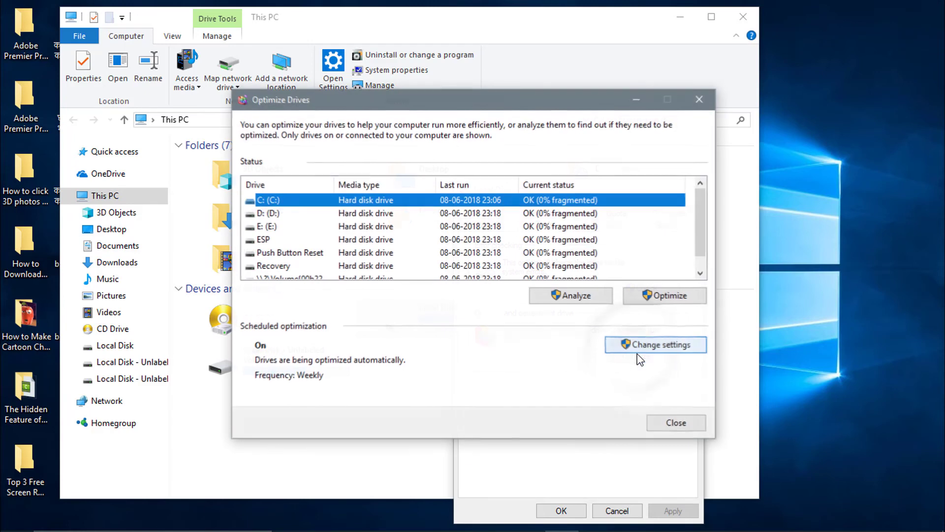
pyautogui.click(671, 297)
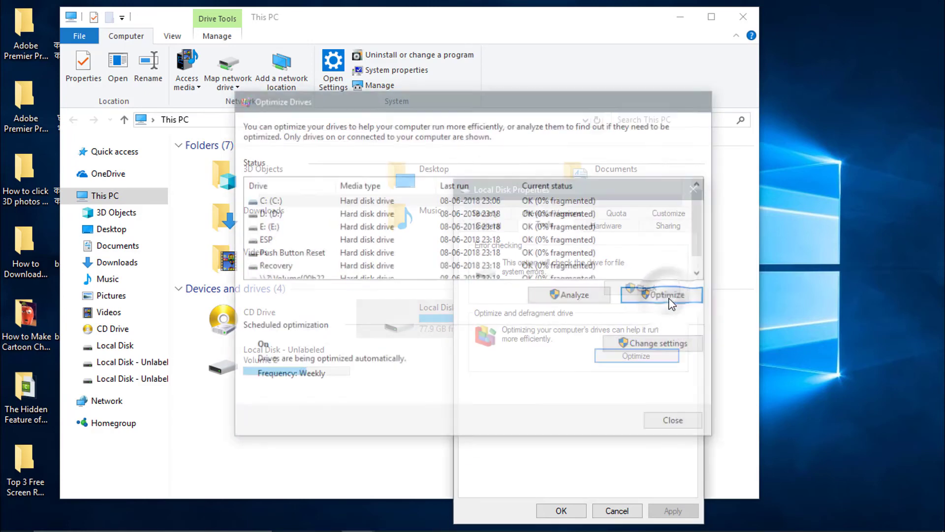